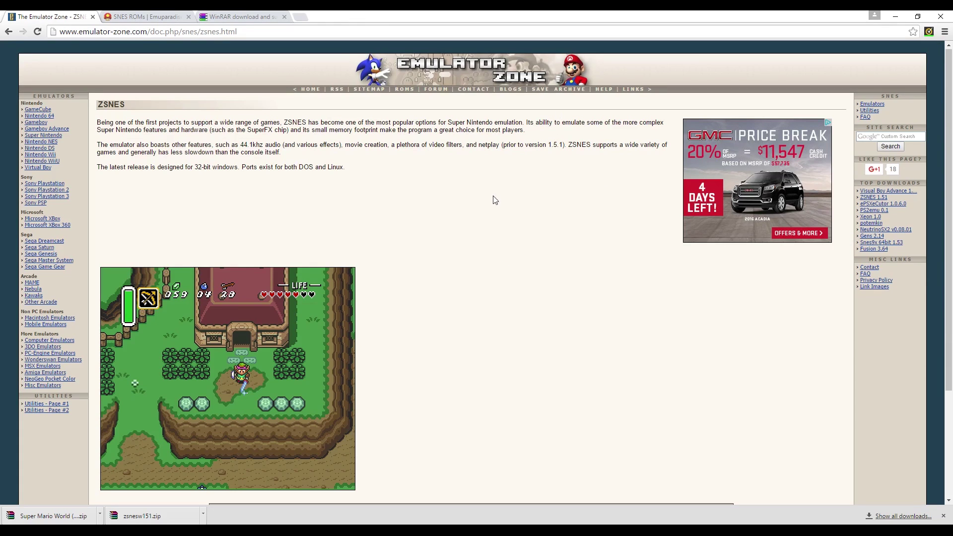
scroll(501, 224, "down", 3)
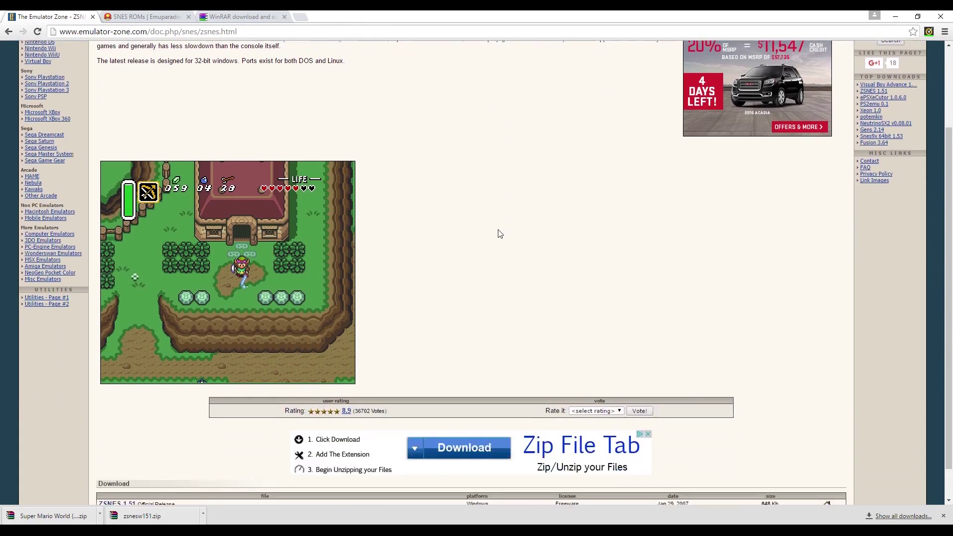
scroll(498, 230, "down", 1)
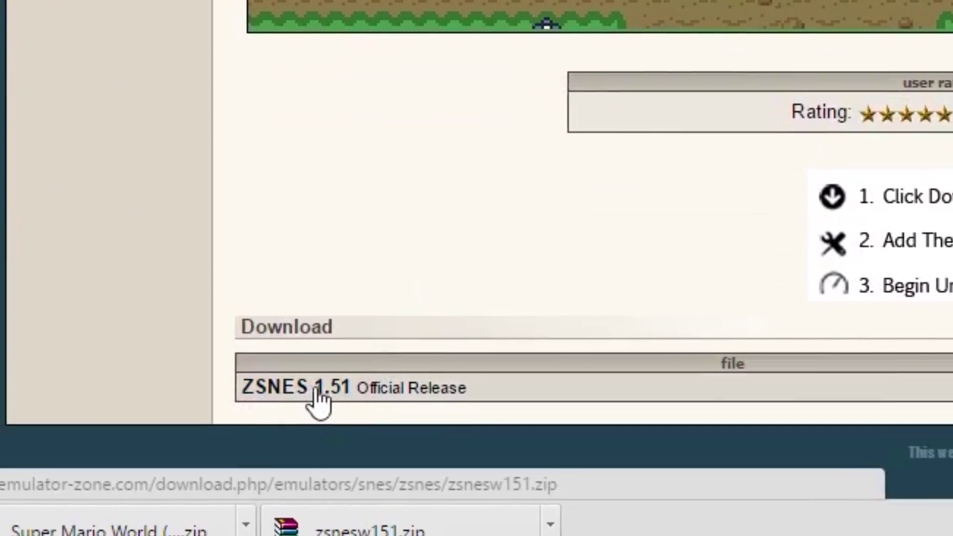
Download ZSNES 1.51 and select the zsnesw151 archive in the Downloads folder.
left_click(300, 408)
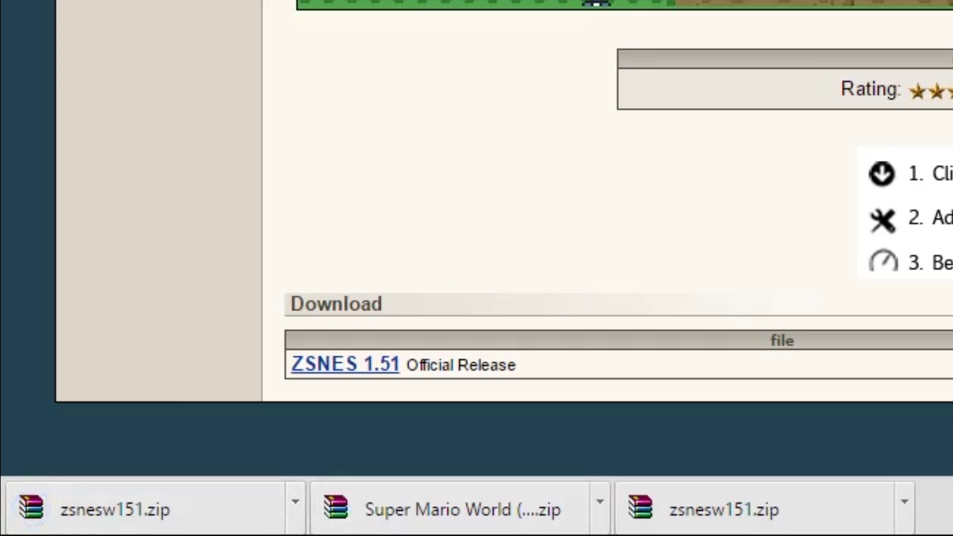
left_click(862, 447)
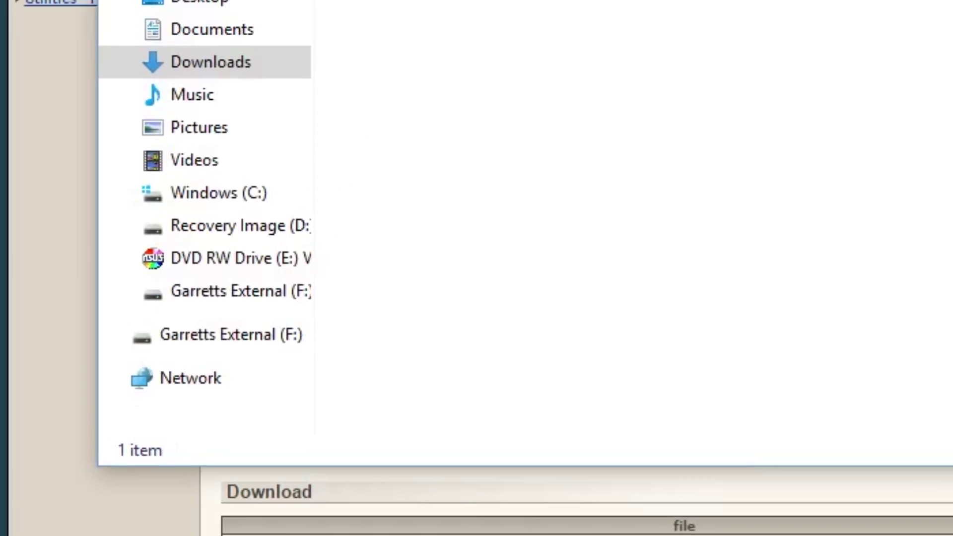
left_click(280, 282)
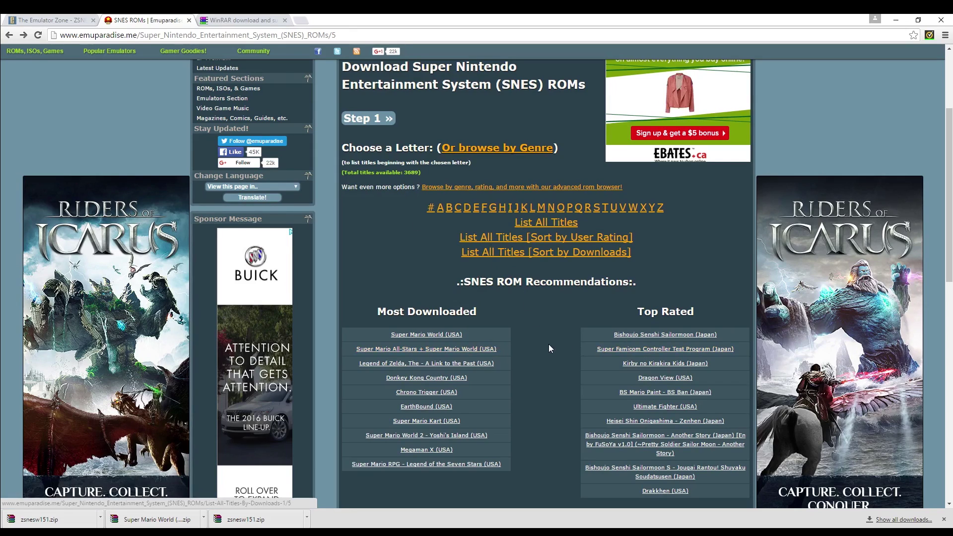
Start the Super Mario World (USA) ROM download via Emuparadise's Direct Download link.
left_click(455, 335)
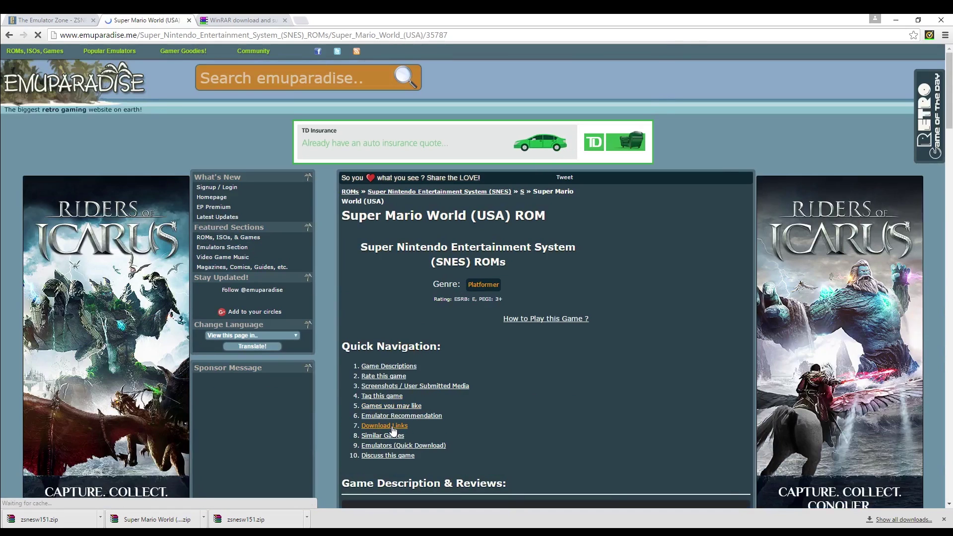
left_click(392, 428)
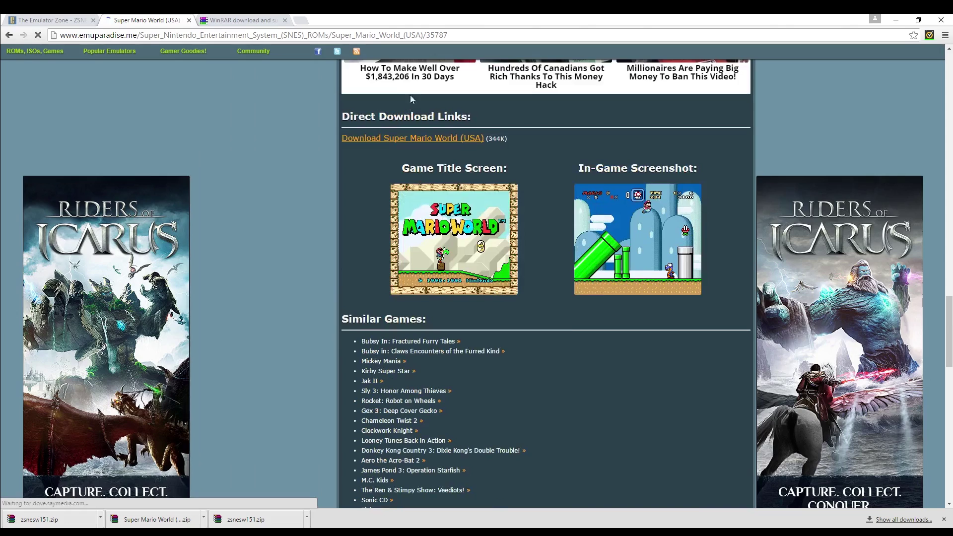
left_click(409, 137)
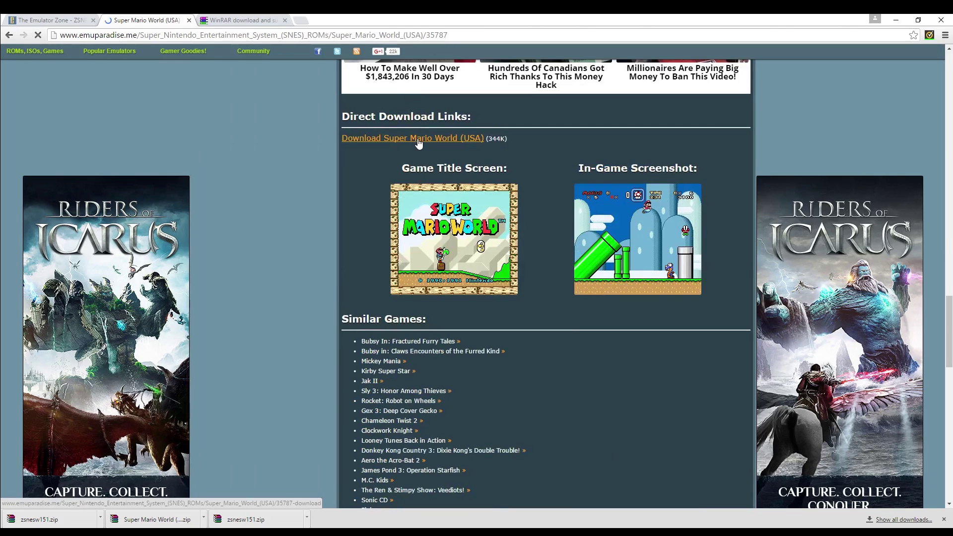
scroll(478, 205, "down", 3)
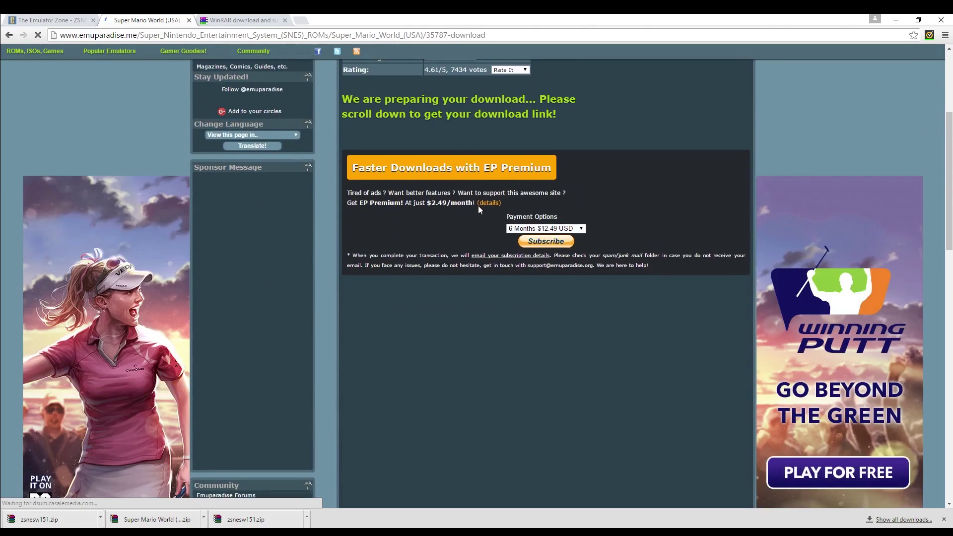
scroll(479, 211, "down", 2)
scroll(484, 209, "down", 2)
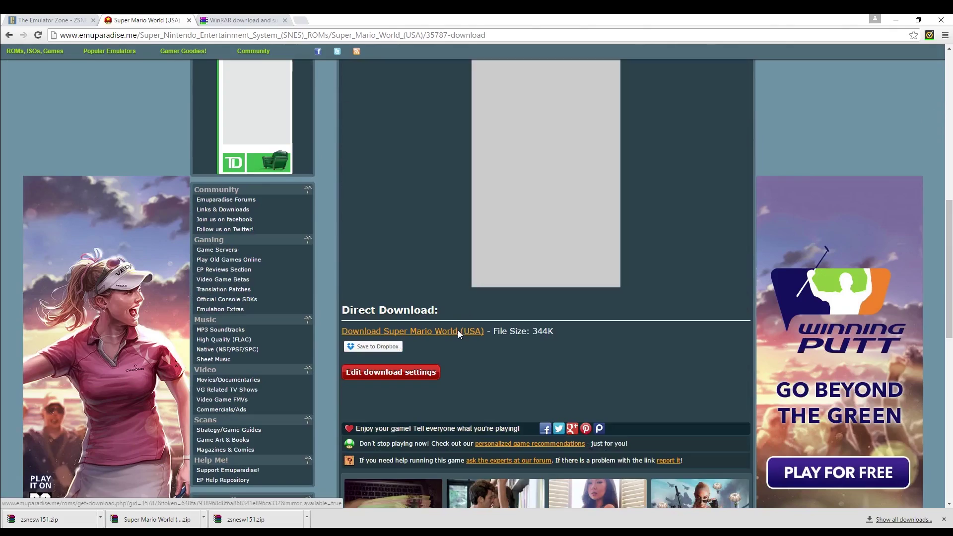
left_click(458, 332)
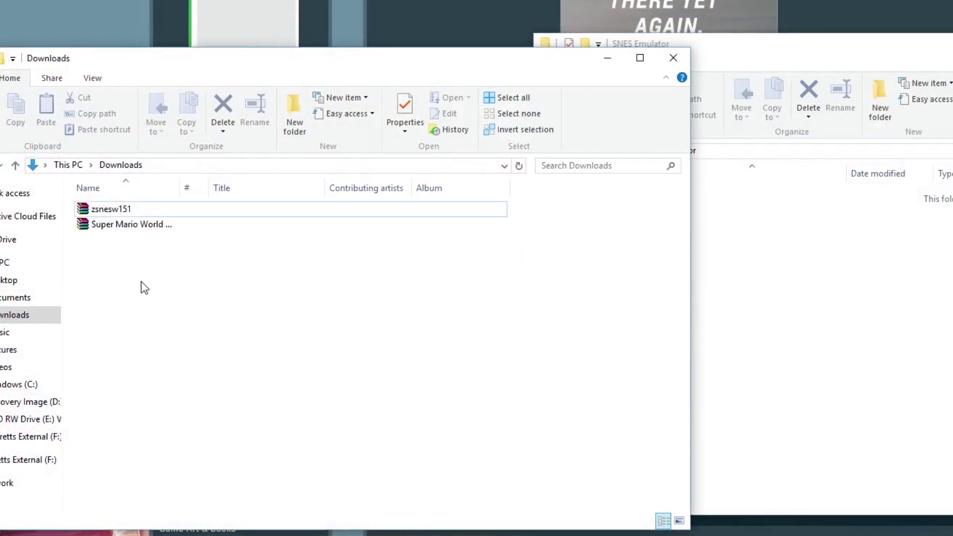
Drag the zsnesw151 and Super Mario World zips into the SNES Emulator folder.
mouse_move(143, 285)
left_mouse_down()
mouse_move(129, 211)
mouse_move(857, 329)
left_mouse_up()
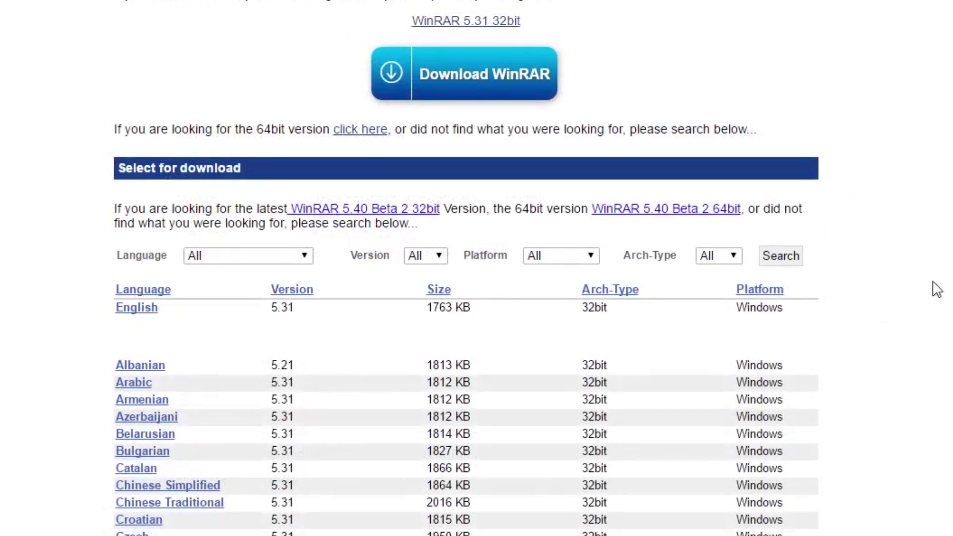
scroll(724, 418, "down", 1)
scroll(726, 416, "down", 5)
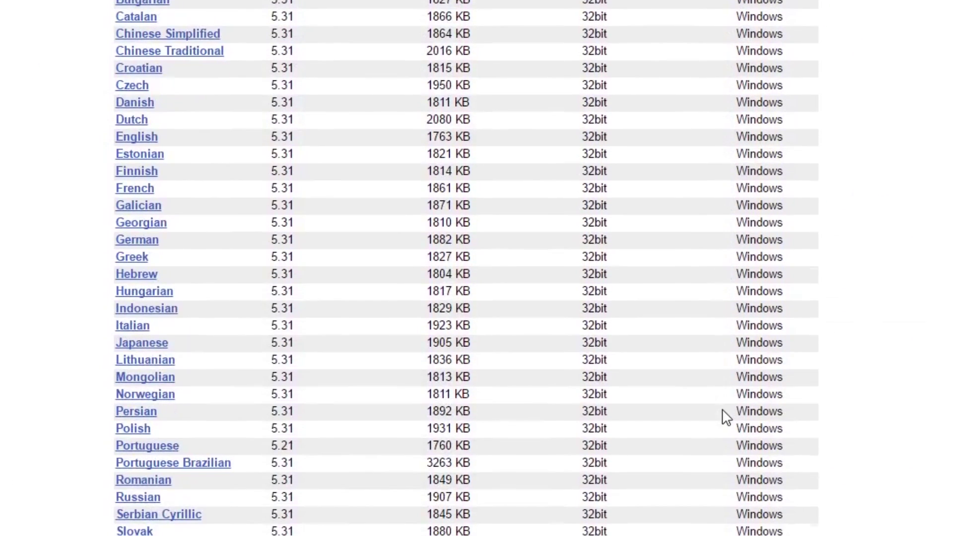
scroll(723, 417, "down", 1)
scroll(540, 407, "down", 2)
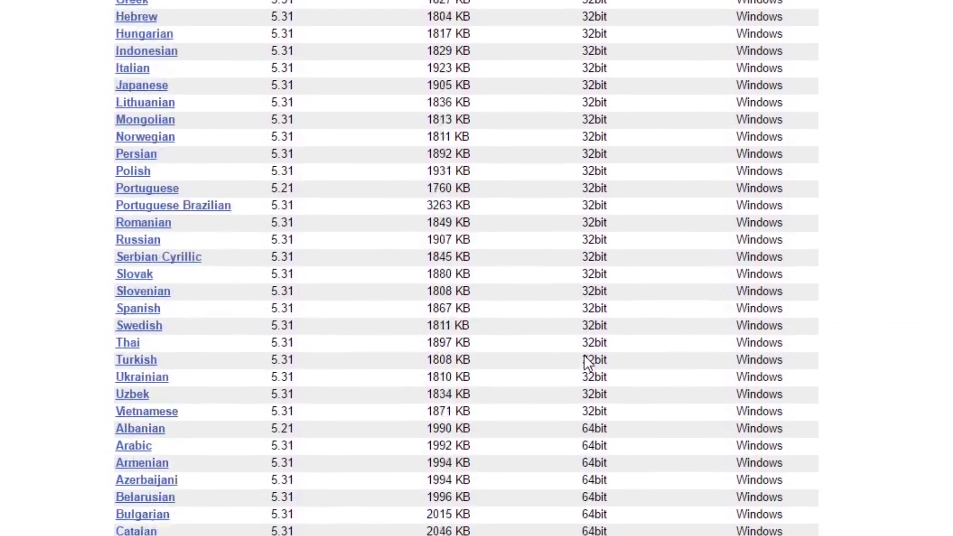
scroll(588, 363, "down", 2)
scroll(603, 421, "down", 1)
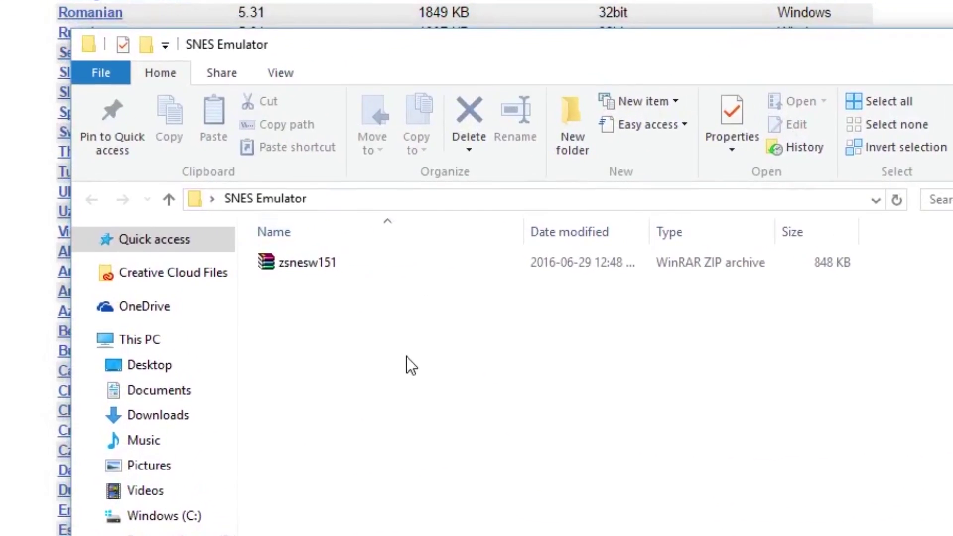
Extract the zsnesw151 archive into the SNES Emulator folder.
left_click(302, 266)
right_click(301, 267)
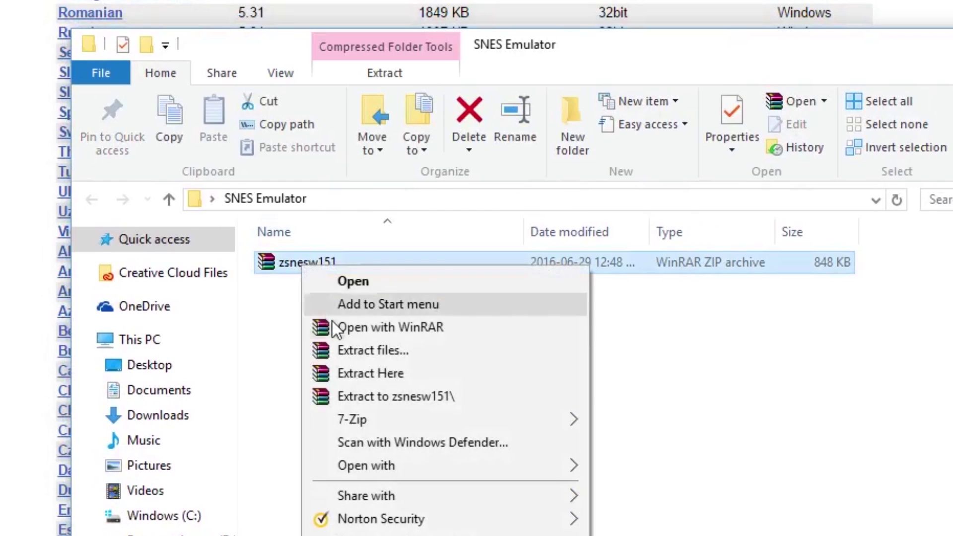
left_click(380, 375)
Extract the Super Mario World zip here to get its .sfc ROM.
right_click(306, 333)
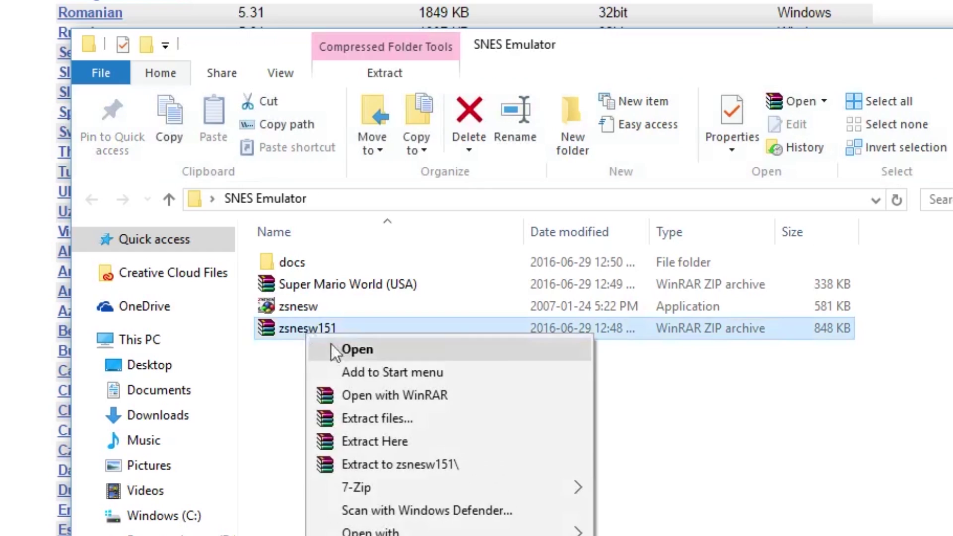
left_click(792, 481)
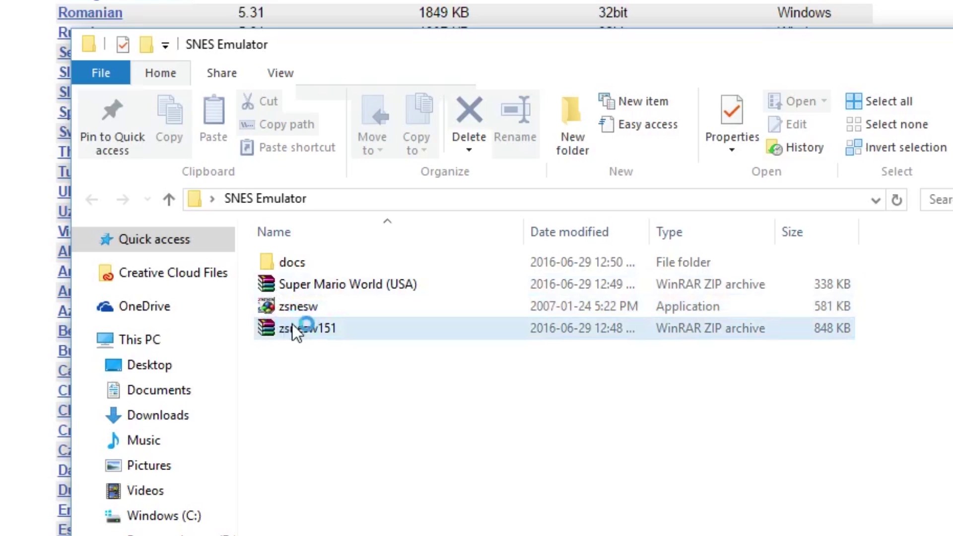
right_click(342, 285)
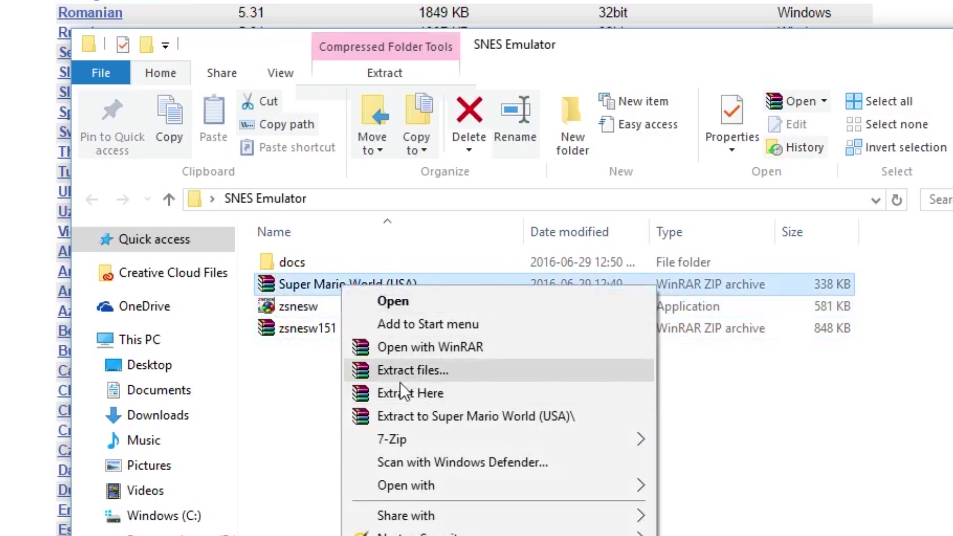
left_click(420, 393)
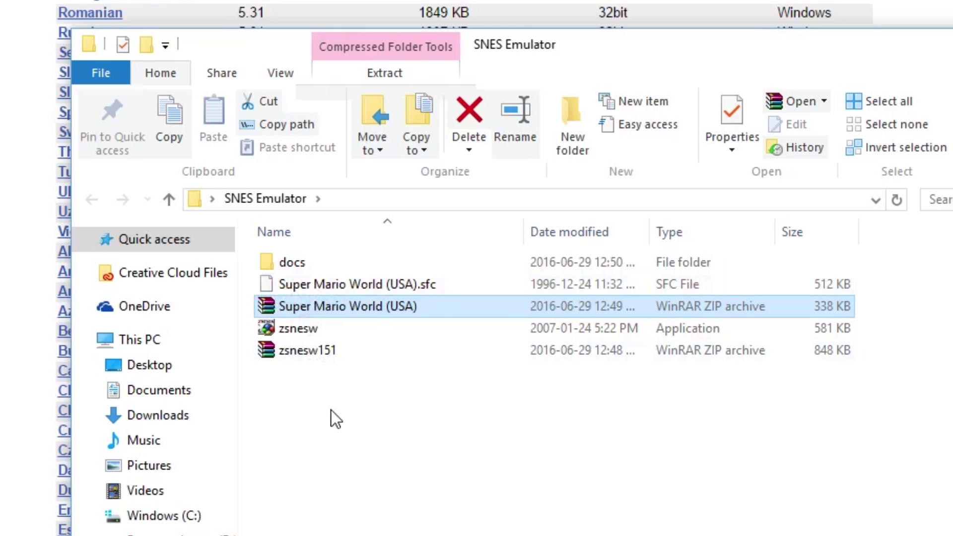
Launch zsnesw and dismiss the one-time user reminder.
left_click(305, 335)
double_click(305, 335)
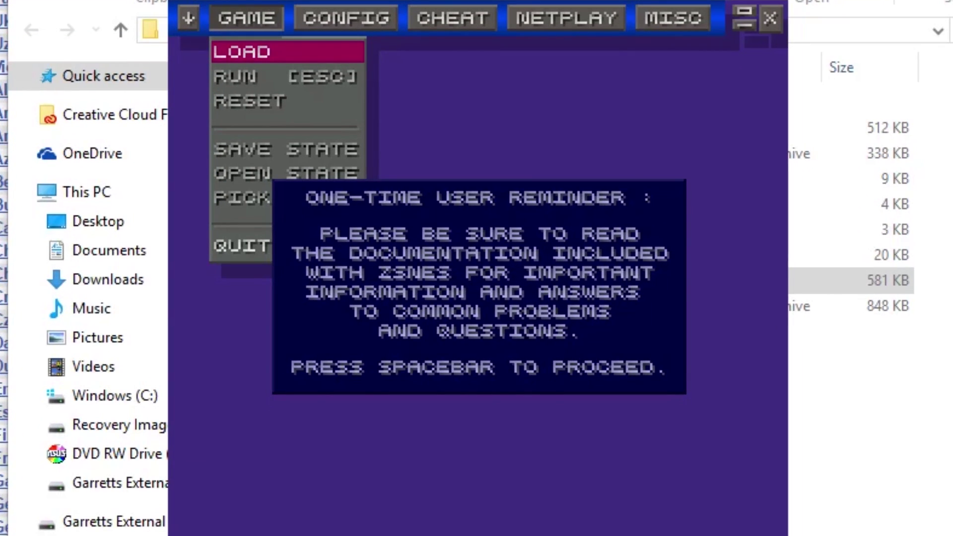
key("space")
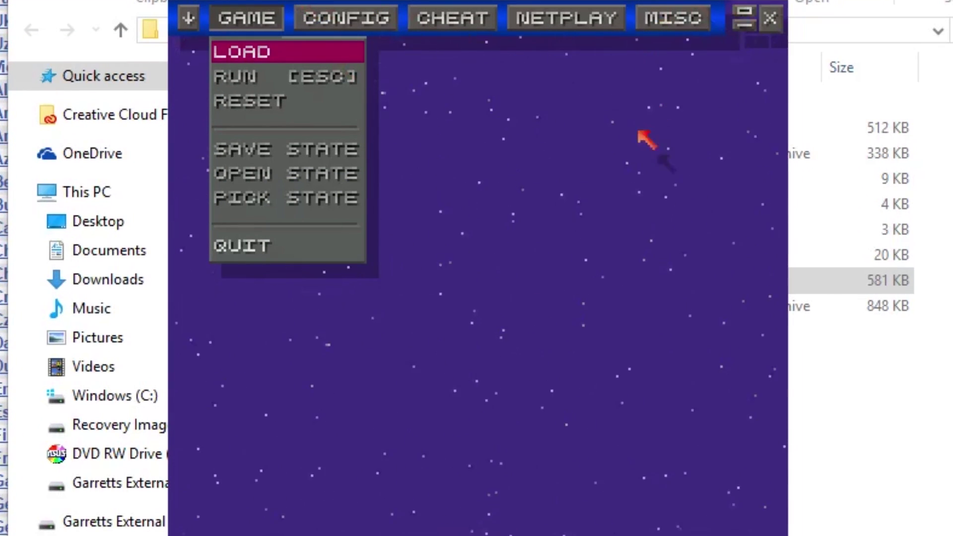
Review player one's keyboard mapping under CONFIG > INPUT, then close it.
left_click(335, 21)
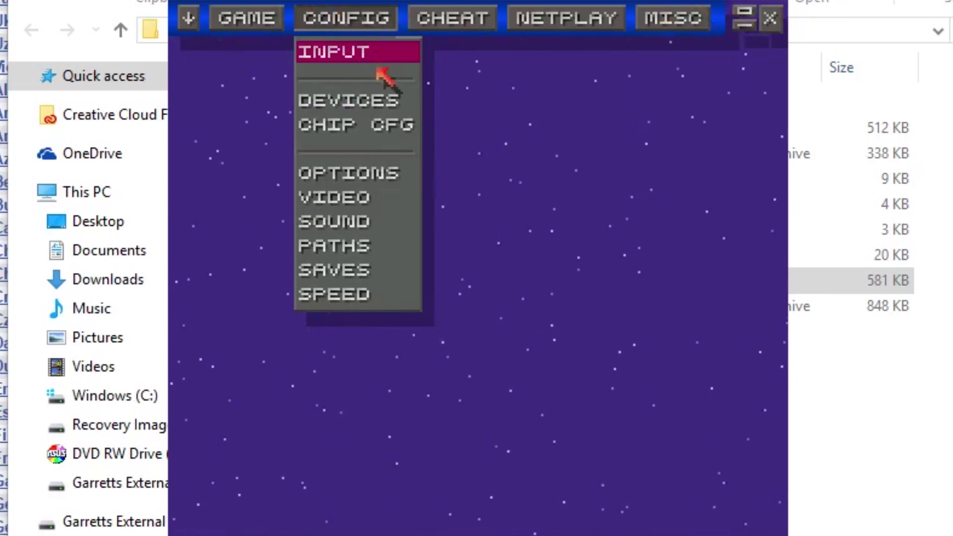
left_click(372, 54)
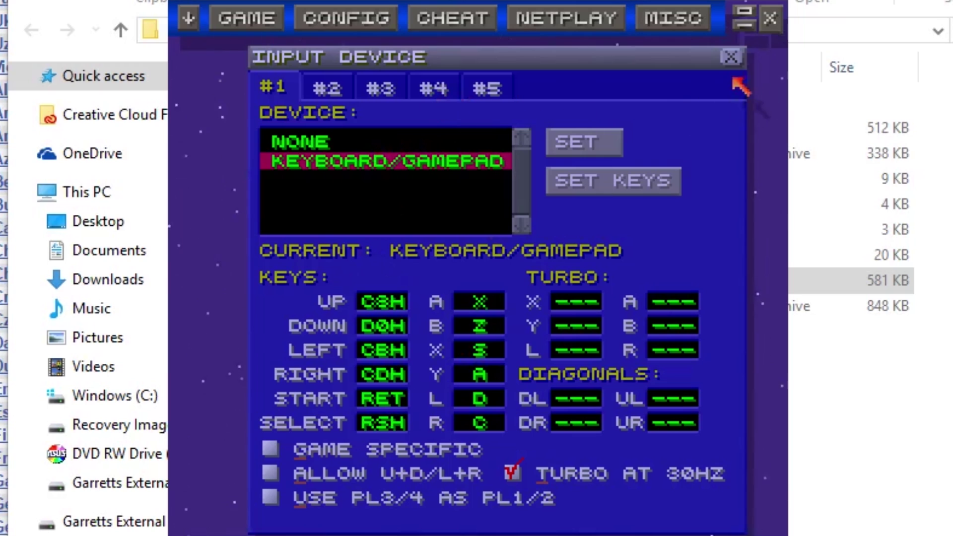
left_click(732, 59)
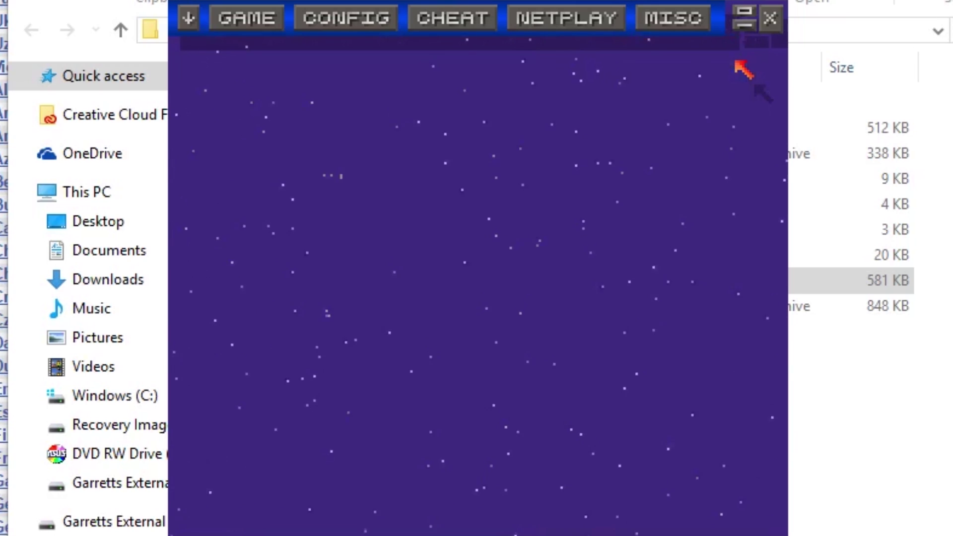
Load Super Mario World (USA) from the GAME > LOAD file list.
left_click(249, 19)
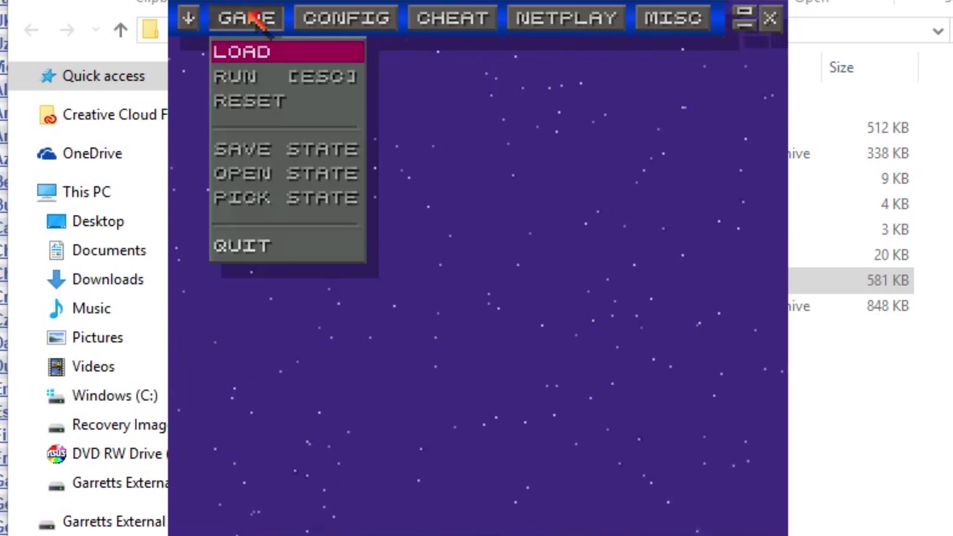
left_click(256, 56)
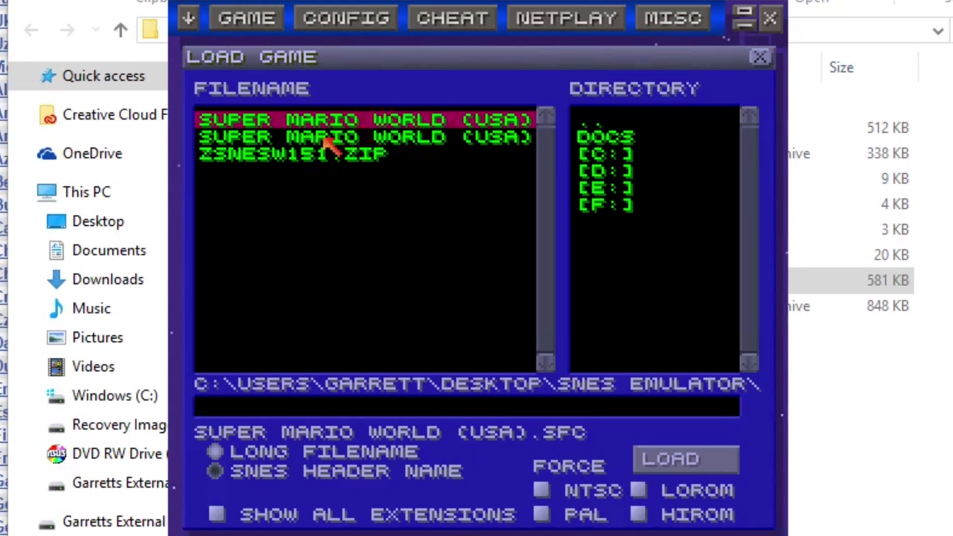
double_click(354, 125)
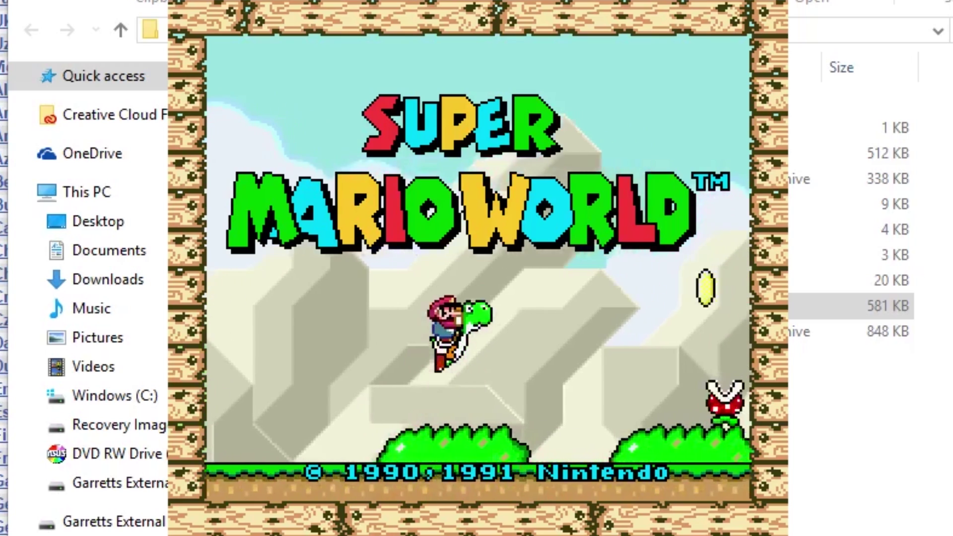
key("Return")
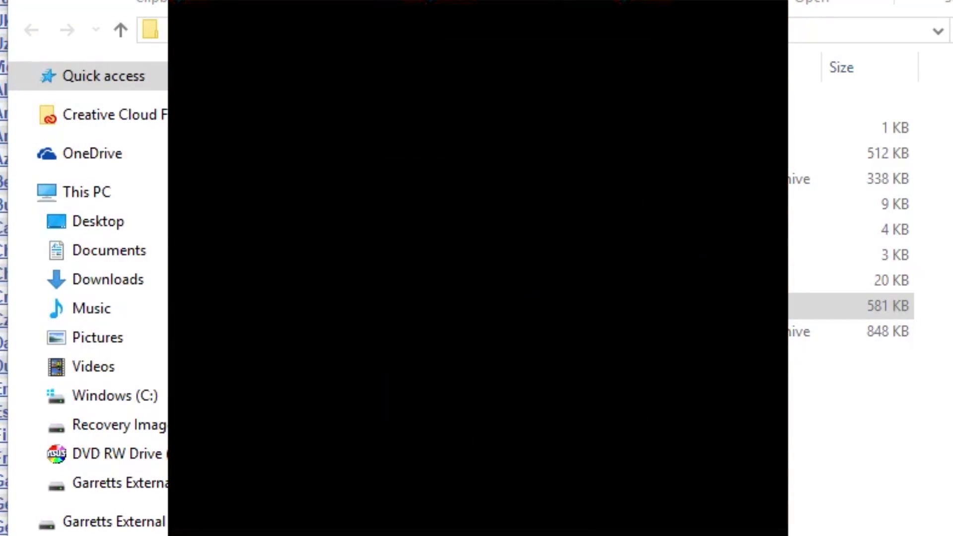